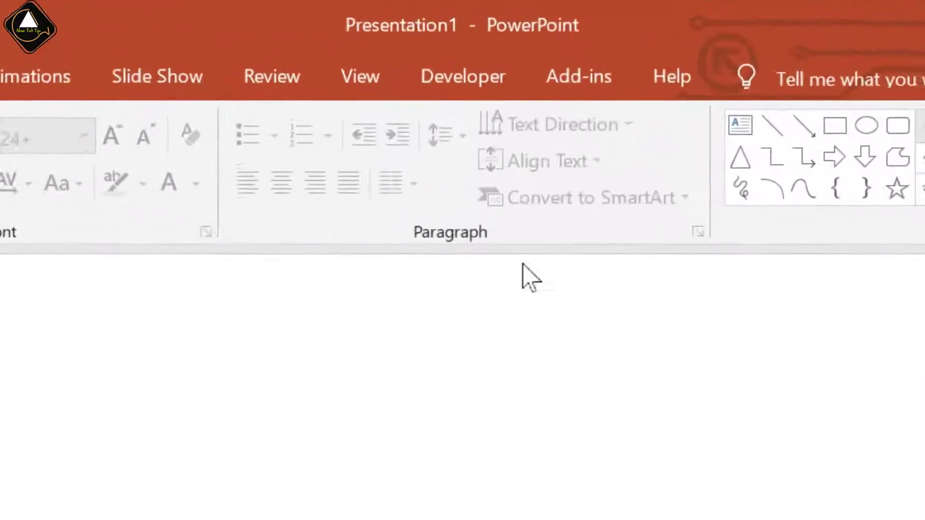
Step: Open the VBA editor from the Developer tab and insert a new UserForm, moving its designer up-left
{"action": "left_click", "coordinate": [474, 36]}
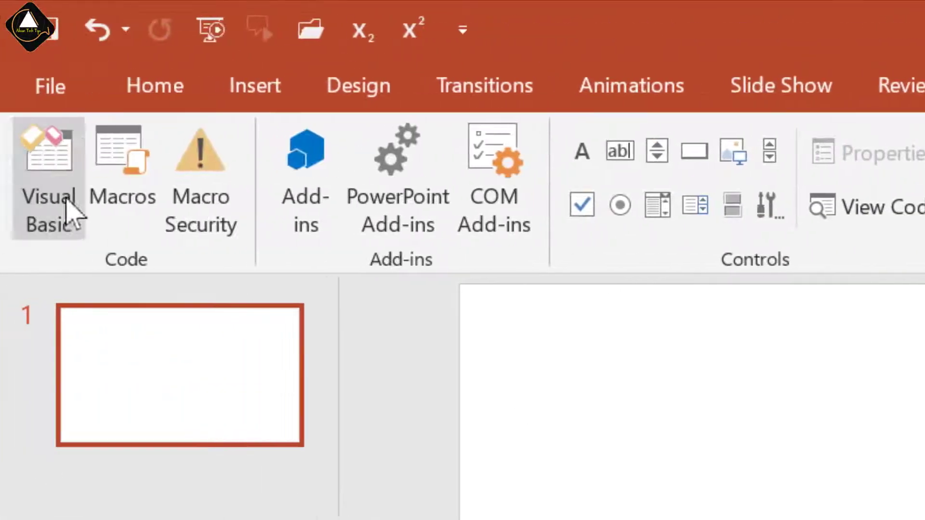
{"action": "left_click", "coordinate": [62, 207]}
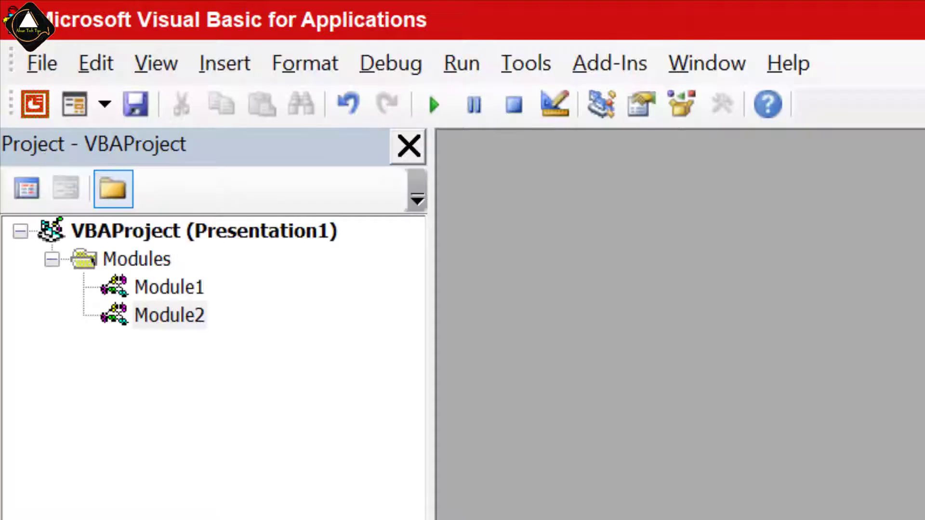
{"action": "left_click", "coordinate": [226, 68]}
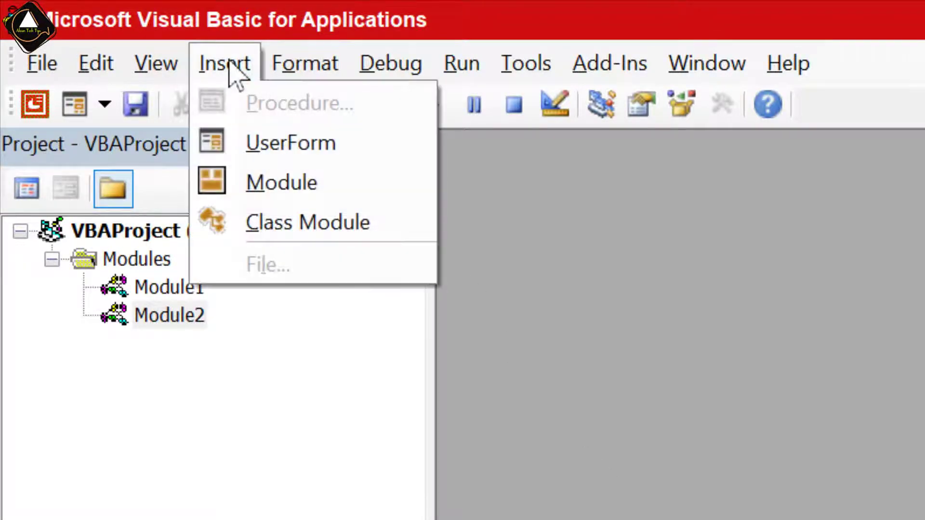
{"action": "left_click", "coordinate": [335, 155]}
{"action": "left_click_drag", "start_coordinate": [421, 150], "coordinate": [337, 52]}
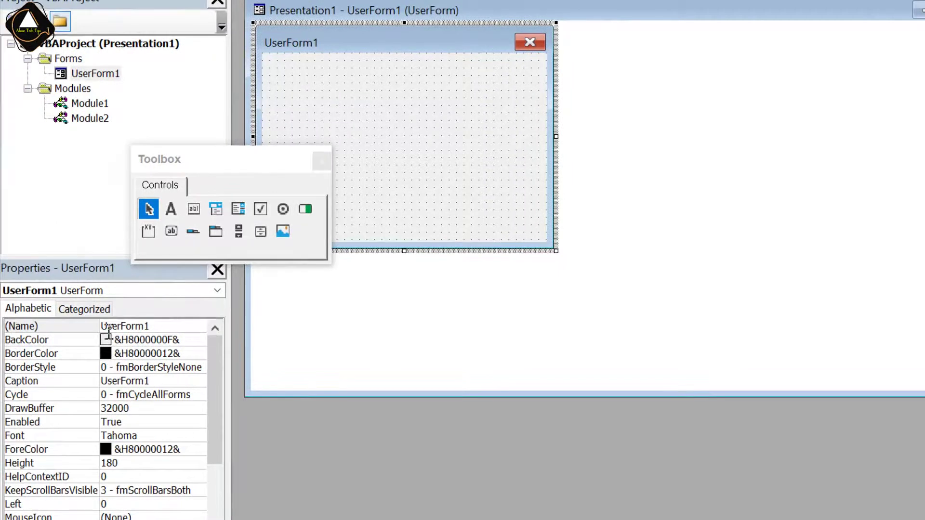
Step: Rename UserForm1 to usrTest in the Properties window and bring up the controls Toolbox
{"action": "left_click", "coordinate": [179, 326]}
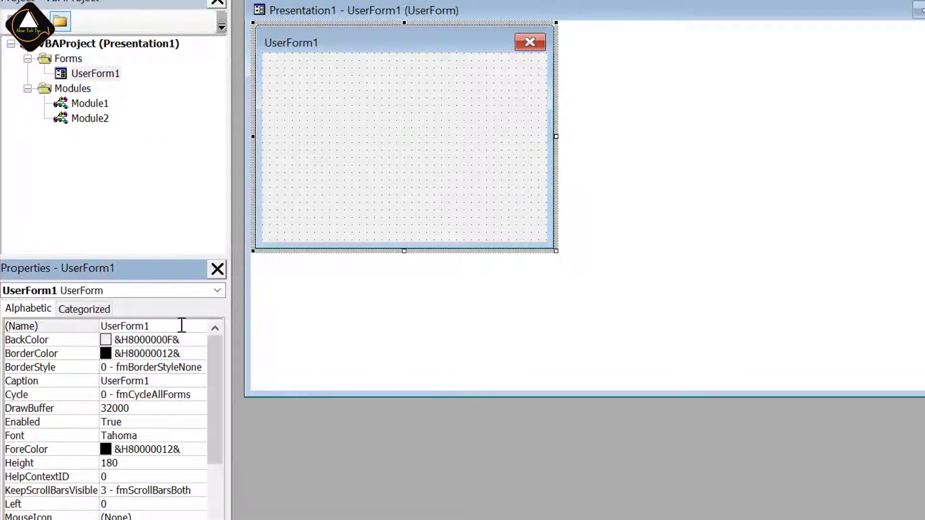
{"action": "left_click_drag", "start_coordinate": [184, 325], "coordinate": [67, 324]}
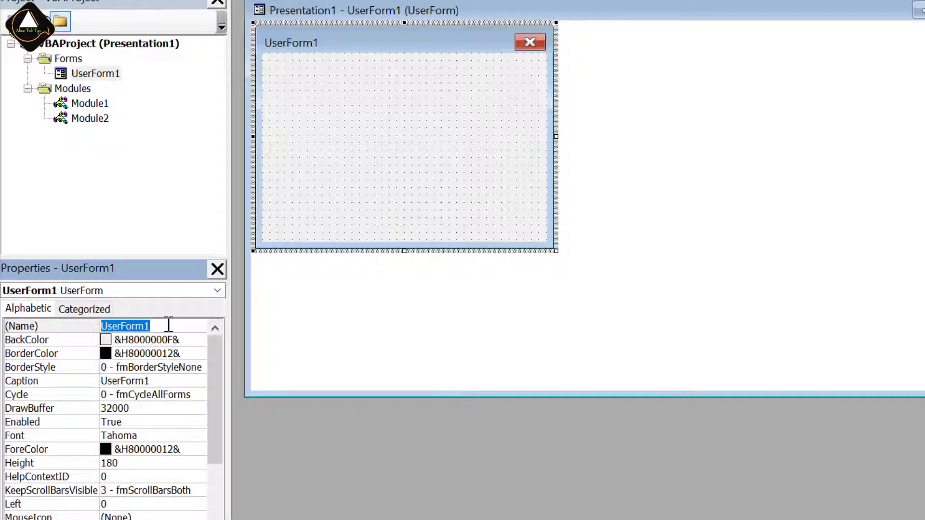
{"action": "type", "text": "usr"}
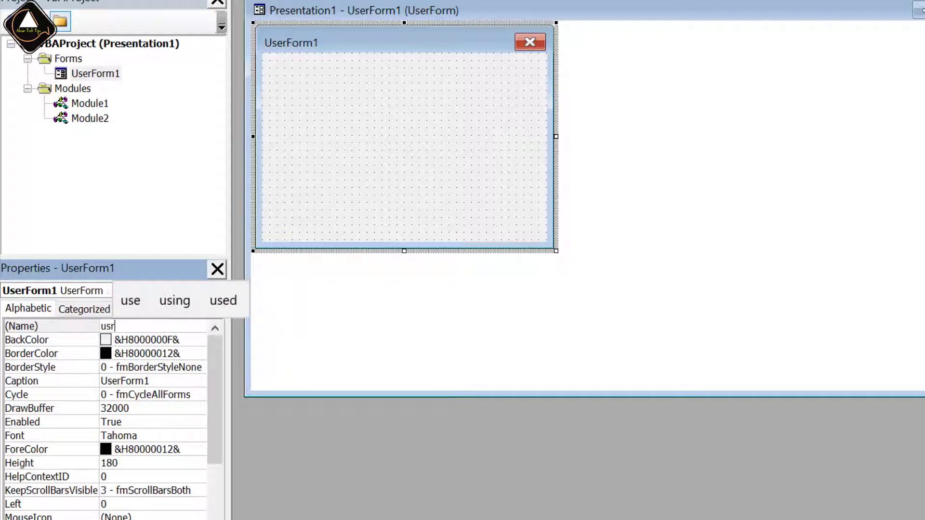
{"action": "type", "text": "Test"}
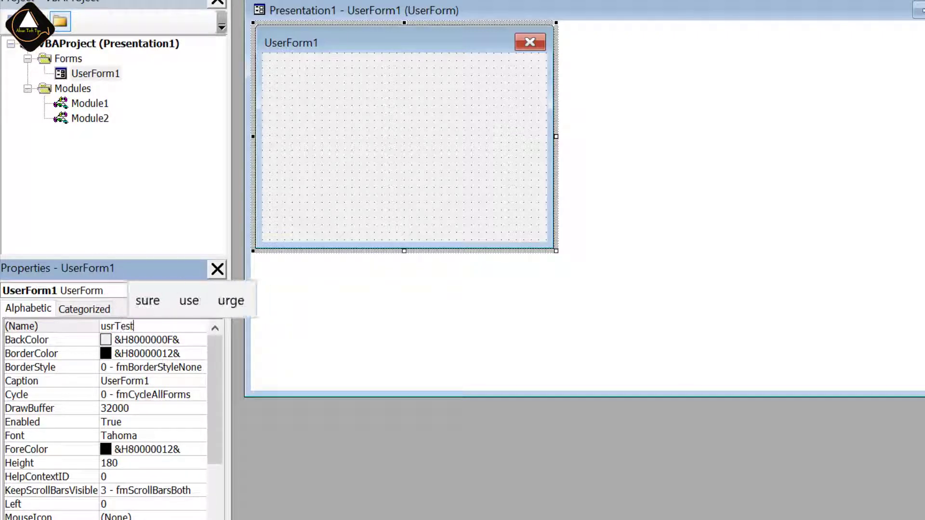
{"action": "key", "text": "Return"}
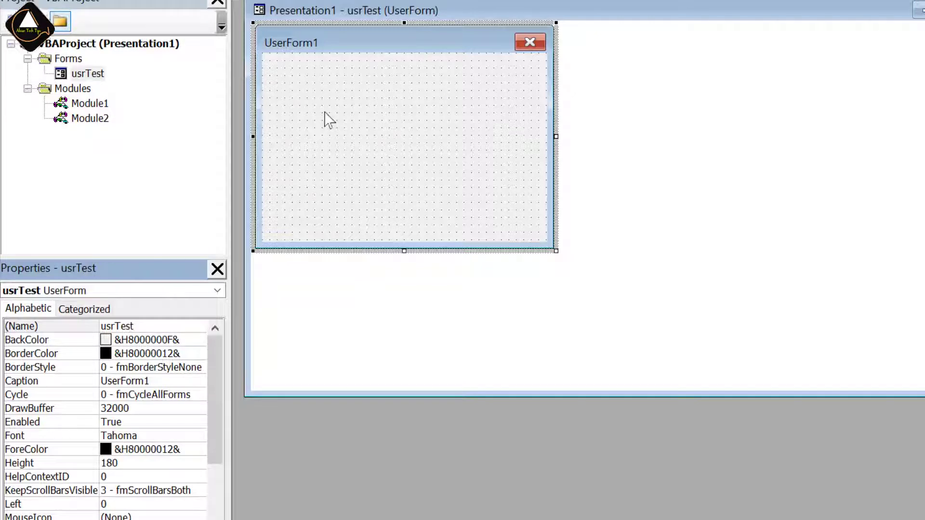
{"action": "left_click", "coordinate": [333, 89]}
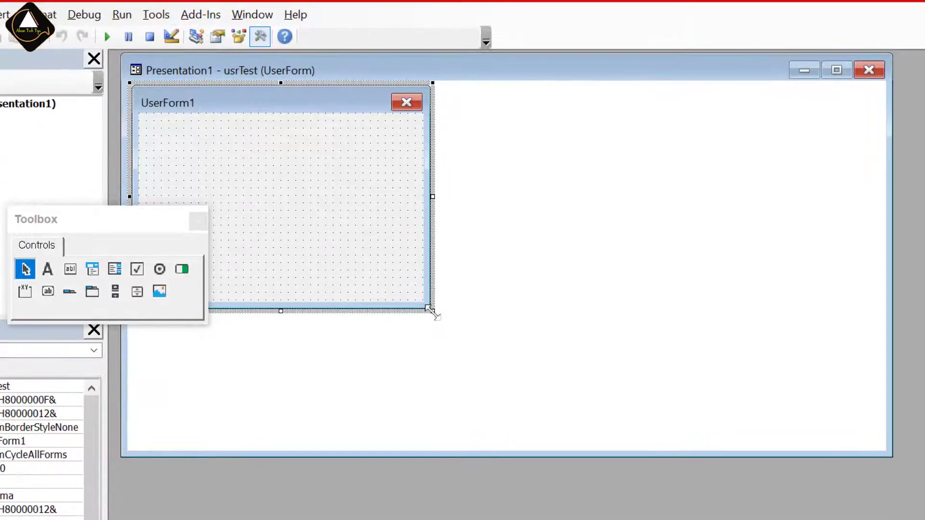
Step: Drag the usrTest form's bottom-right corner to make the form larger
{"action": "left_click_drag", "start_coordinate": [433, 311], "coordinate": [676, 386]}
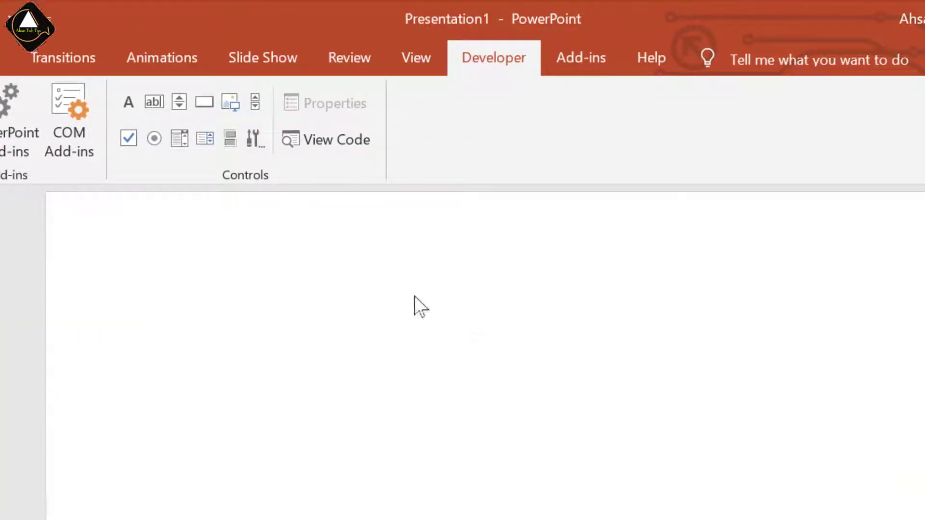
Step: Draw an ActiveX command button near the slide centre and enable ActiveX content
{"action": "left_click", "coordinate": [202, 103]}
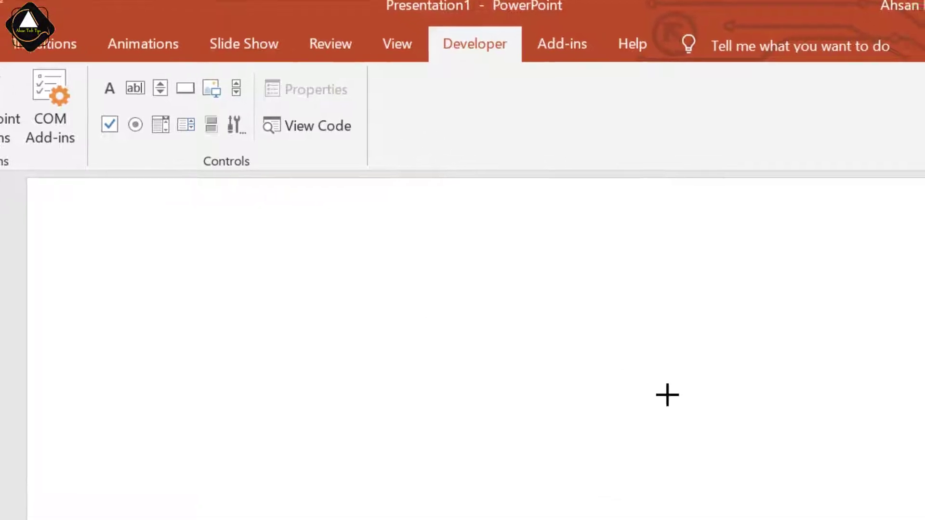
{"action": "left_click_drag", "start_coordinate": [598, 338], "coordinate": [892, 436]}
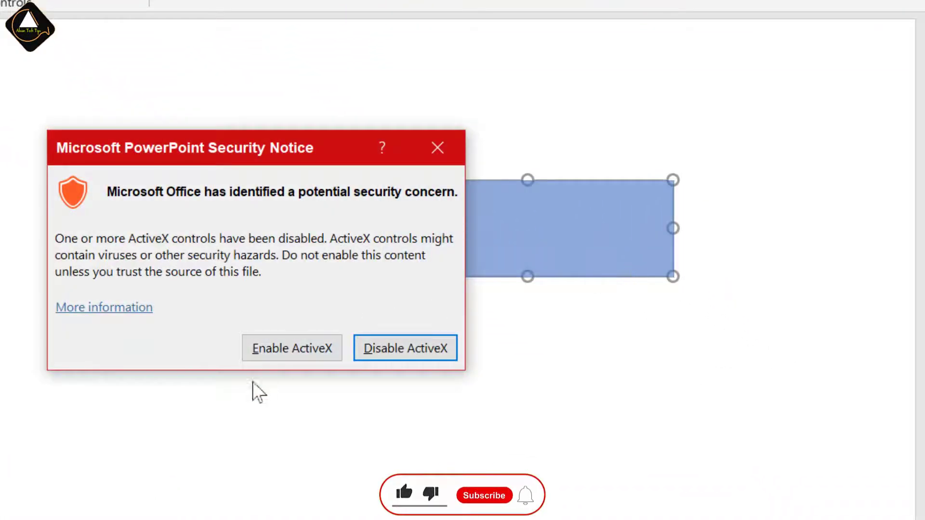
{"action": "left_click", "coordinate": [304, 348]}
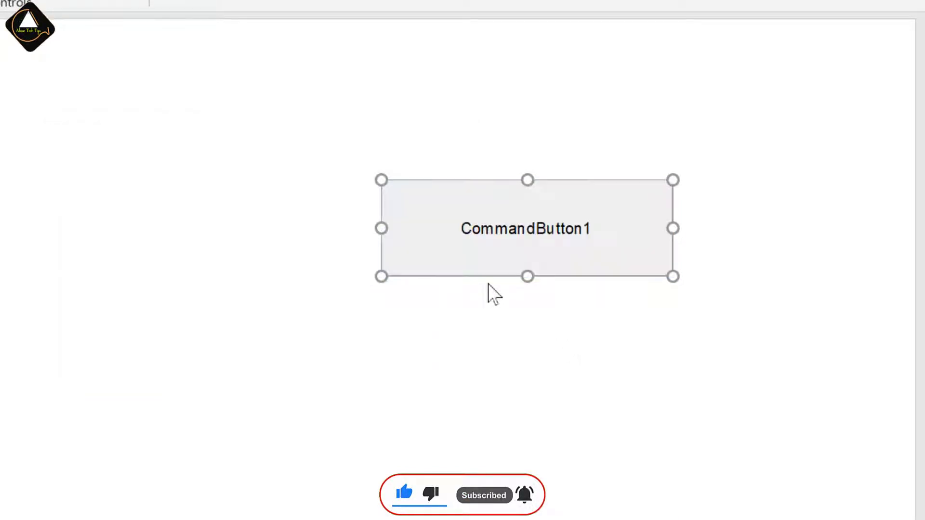
Step: Open CommandButton1's properties and rename the button cmdRun
{"action": "right_click", "coordinate": [525, 222]}
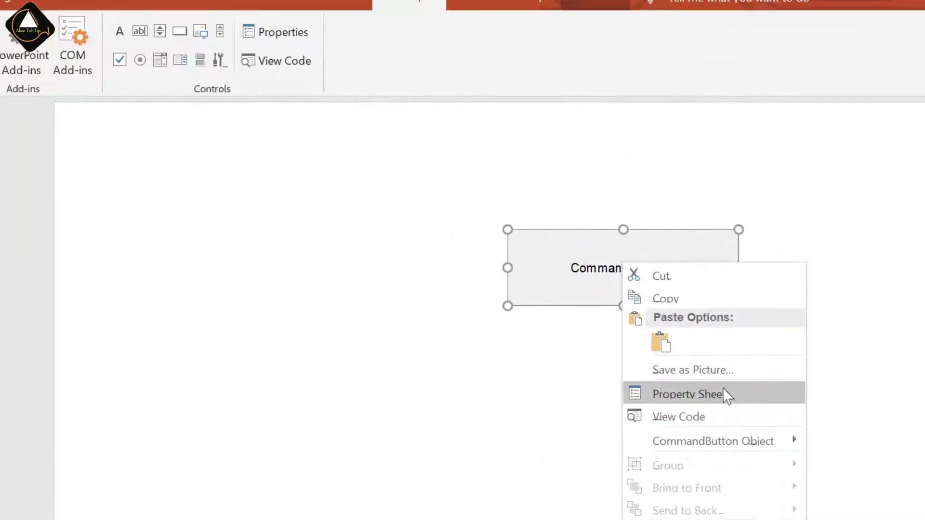
{"action": "left_click", "coordinate": [435, 60]}
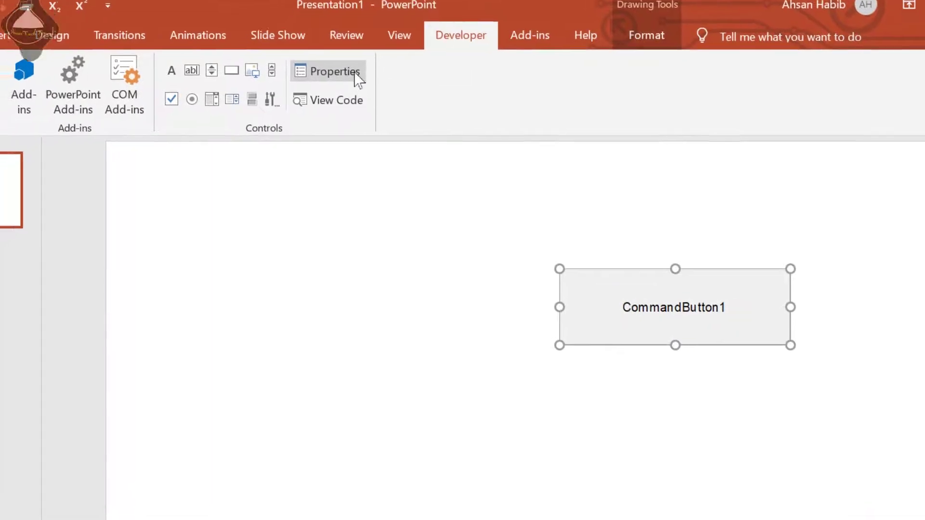
{"action": "left_click", "coordinate": [335, 86]}
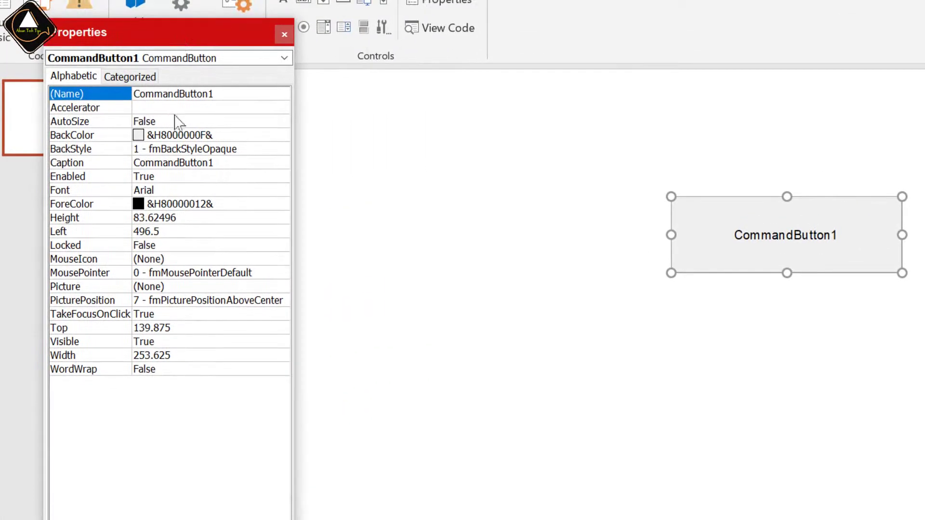
{"action": "left_click", "coordinate": [248, 94]}
{"action": "left_click_drag", "start_coordinate": [250, 94], "coordinate": [127, 96]}
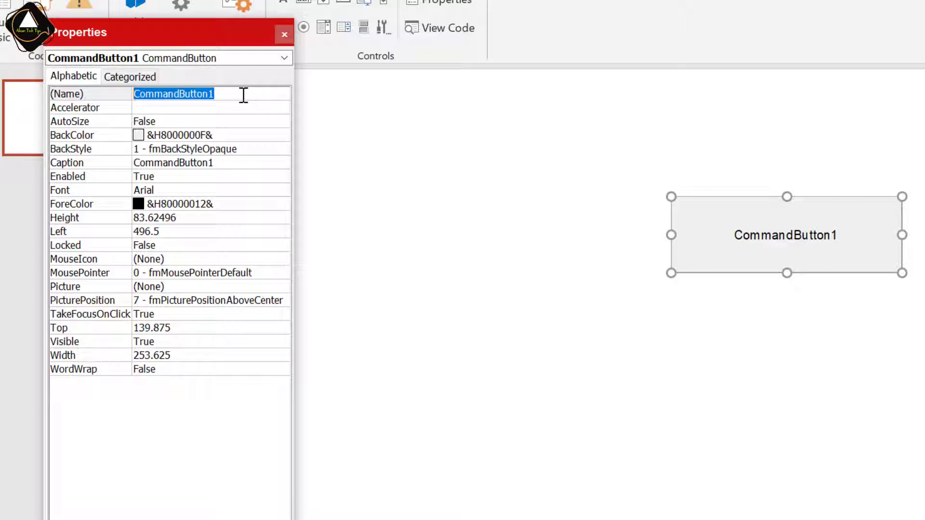
{"action": "key", "text": "BackSpace"}
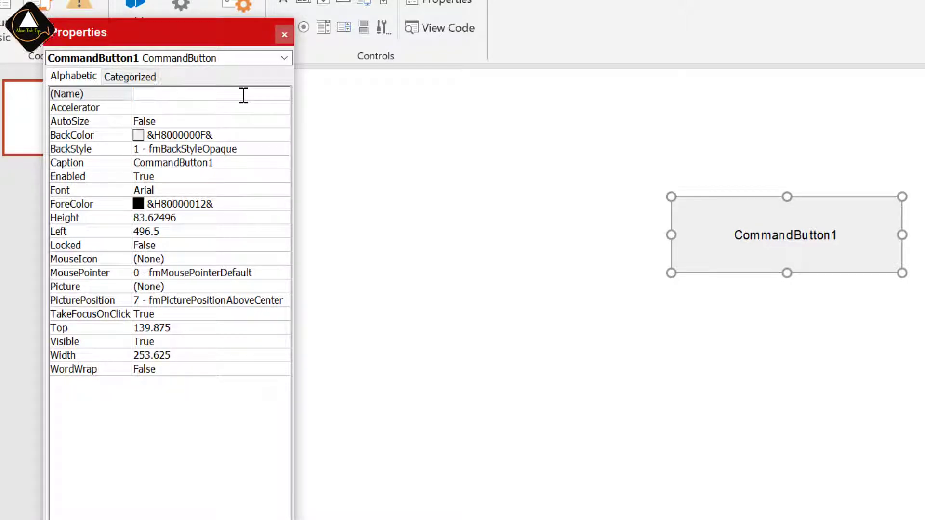
{"action": "type", "text": "cmdR"}
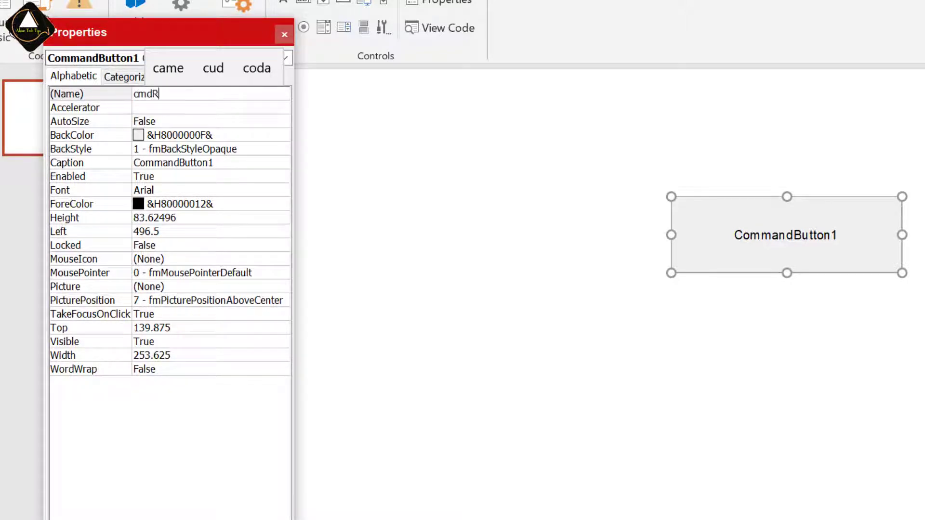
{"action": "type", "text": "un"}
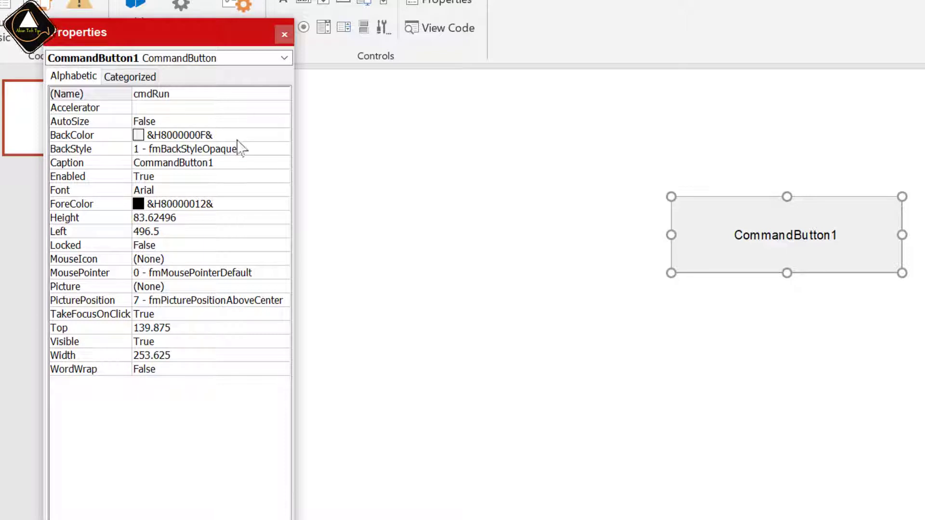
{"action": "left_click", "coordinate": [227, 164]}
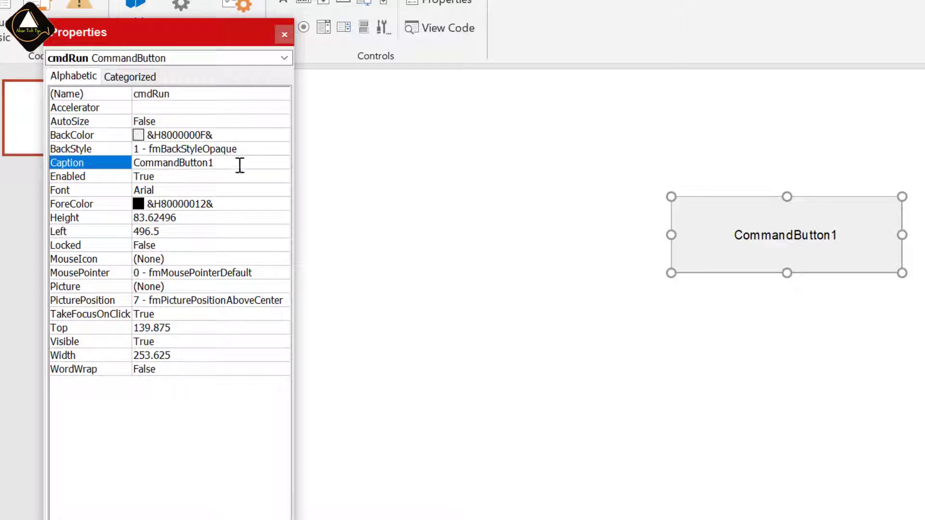
Step: Set the button's Caption property to 'User Form'
{"action": "double_click", "coordinate": [240, 164]}
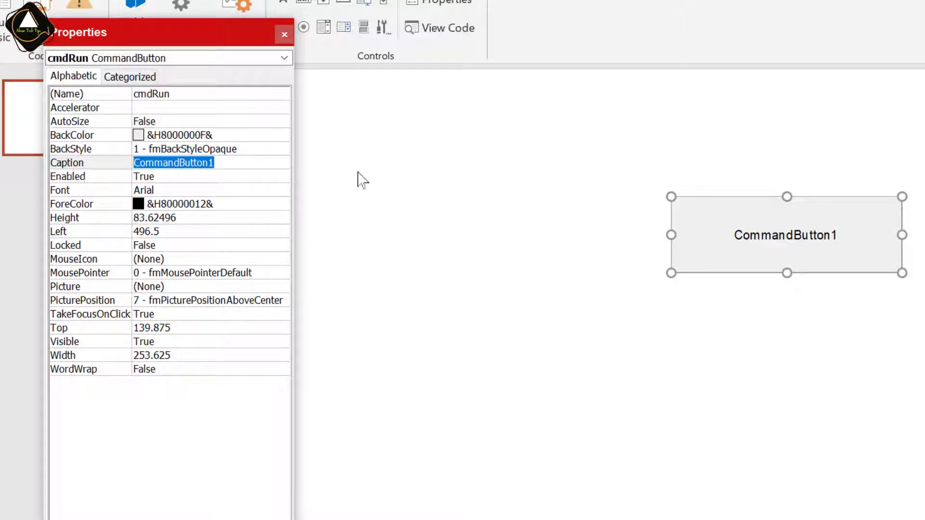
{"action": "type", "text": "User "}
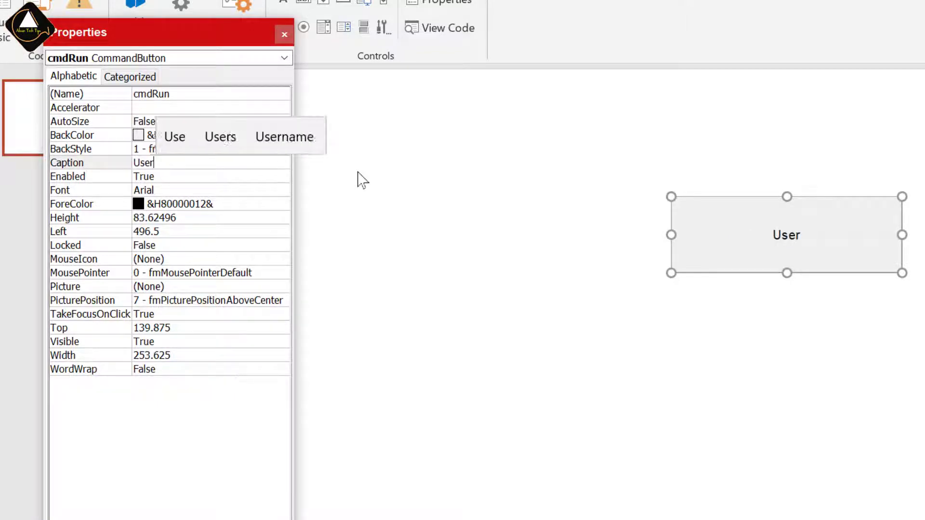
{"action": "type", "text": "Form"}
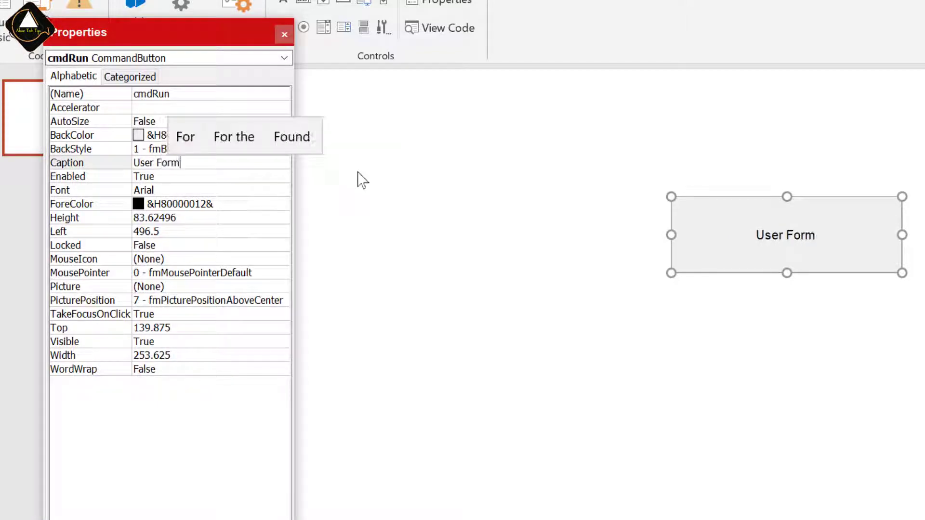
{"action": "left_click", "coordinate": [168, 176]}
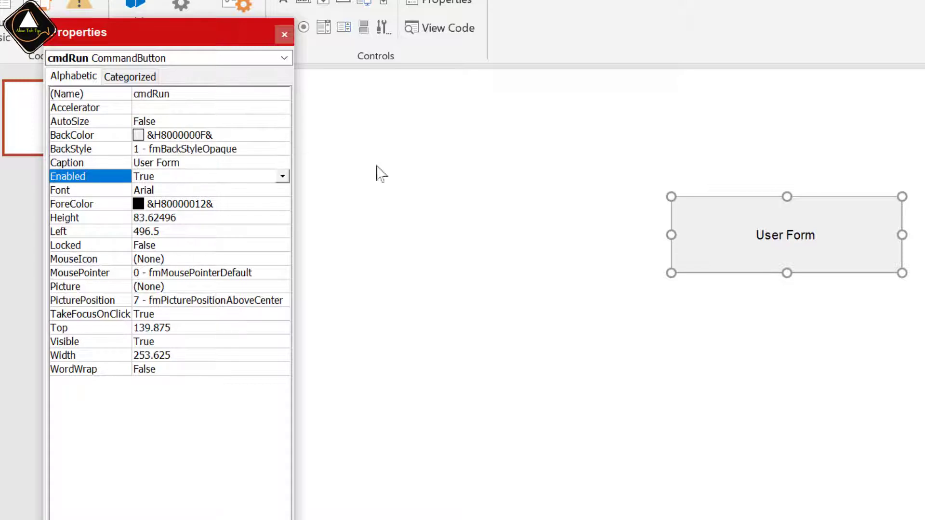
Step: Add usrTest.Show to the cmdRun_Click procedure and return to the PowerPoint slide
{"action": "left_click", "coordinate": [285, 35]}
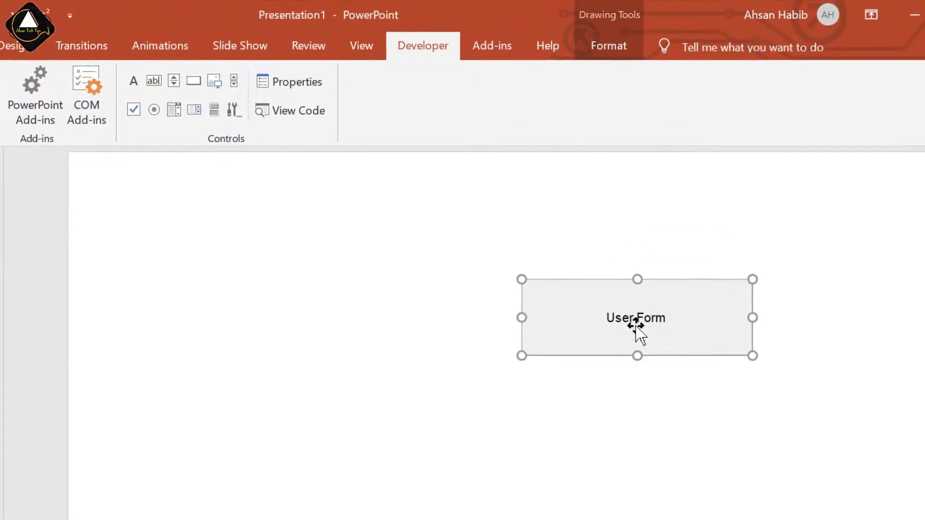
{"action": "left_click", "coordinate": [270, 115]}
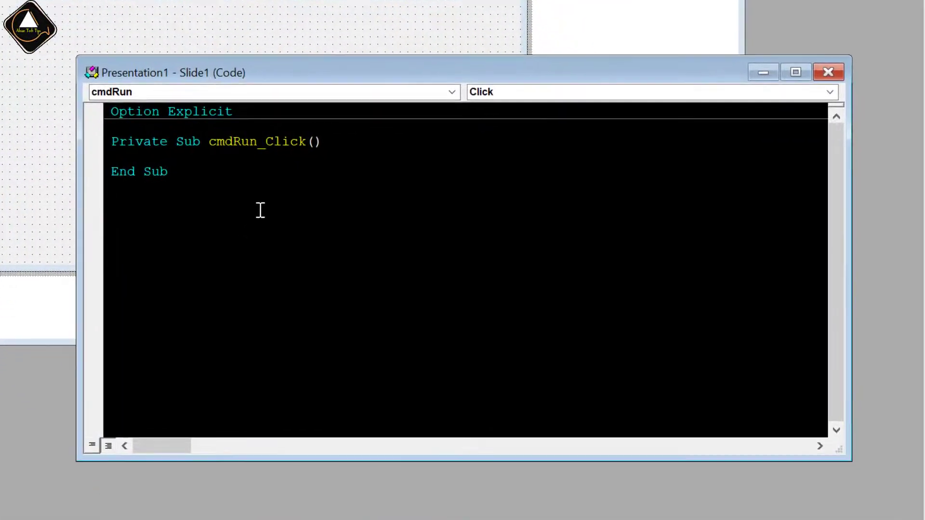
{"action": "left_click_drag", "start_coordinate": [321, 77], "coordinate": [416, 107]}
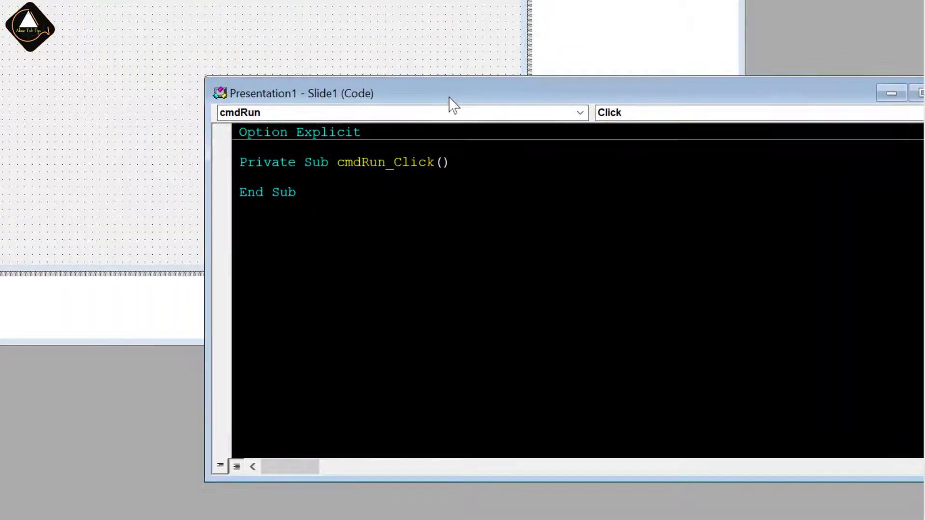
{"action": "left_click", "coordinate": [254, 187]}
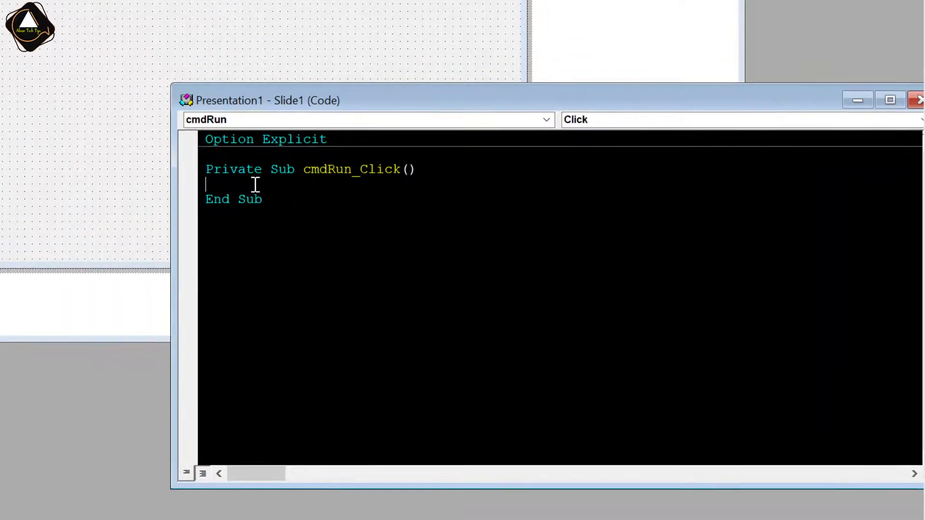
{"action": "key", "text": "Return"}
{"action": "key", "text": "Return"}
{"action": "type", "text": "u"}
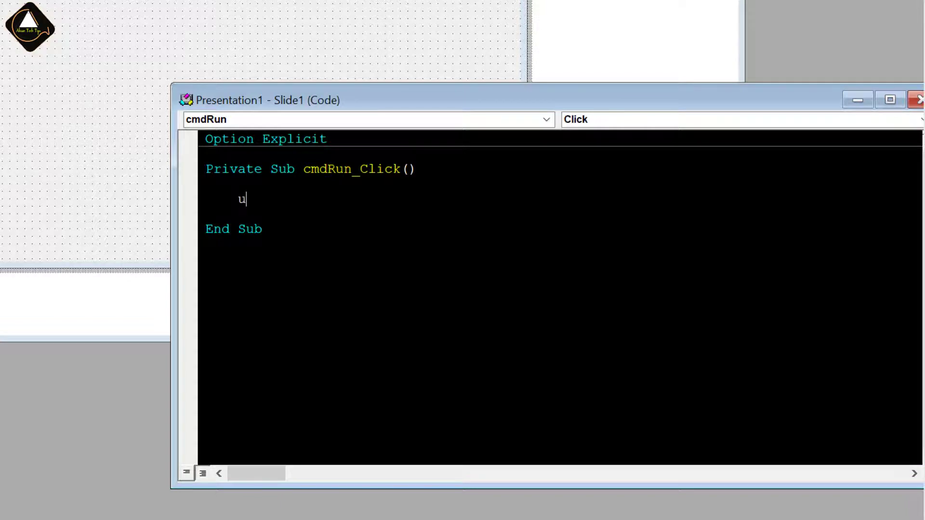
{"action": "type", "text": "srTest"}
{"action": "type", "text": "."}
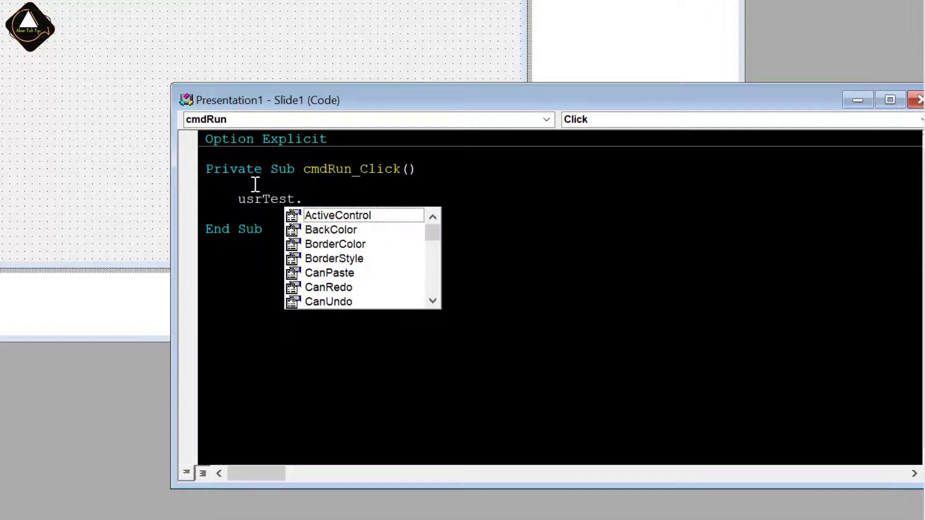
{"action": "type", "text": "sh"}
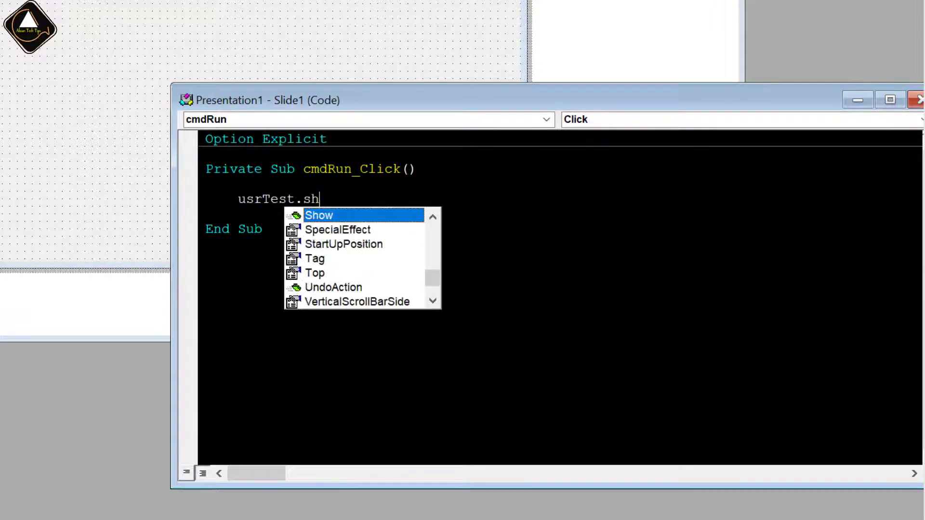
{"action": "key", "text": "Tab"}
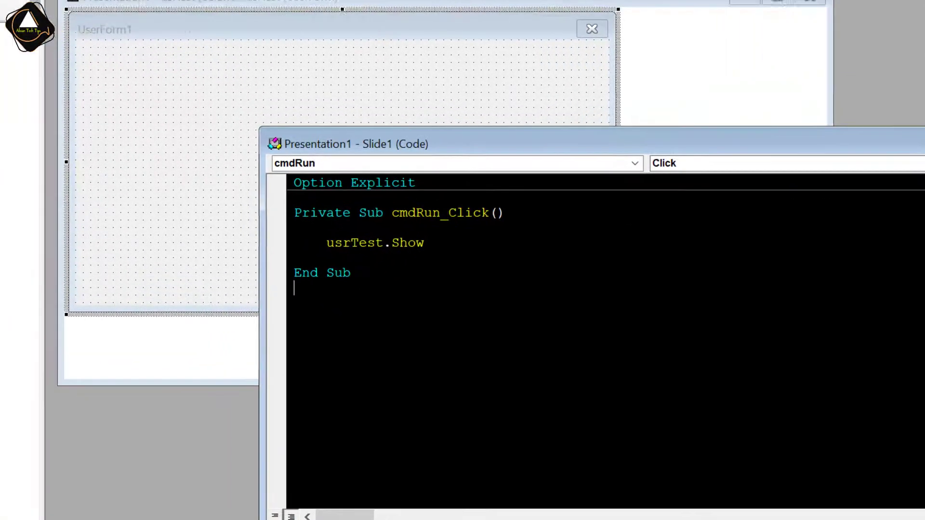
{"action": "left_click", "coordinate": [686, 114]}
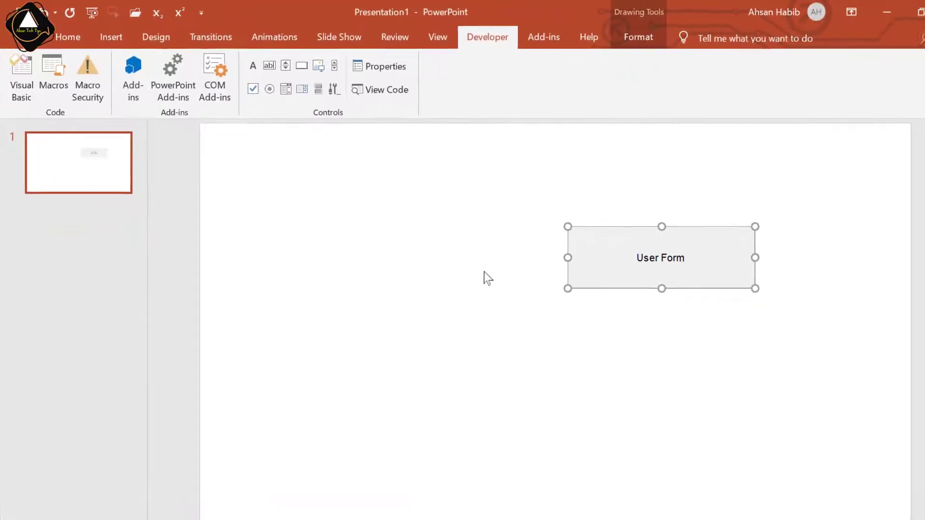
{"action": "left_click", "coordinate": [336, 235]}
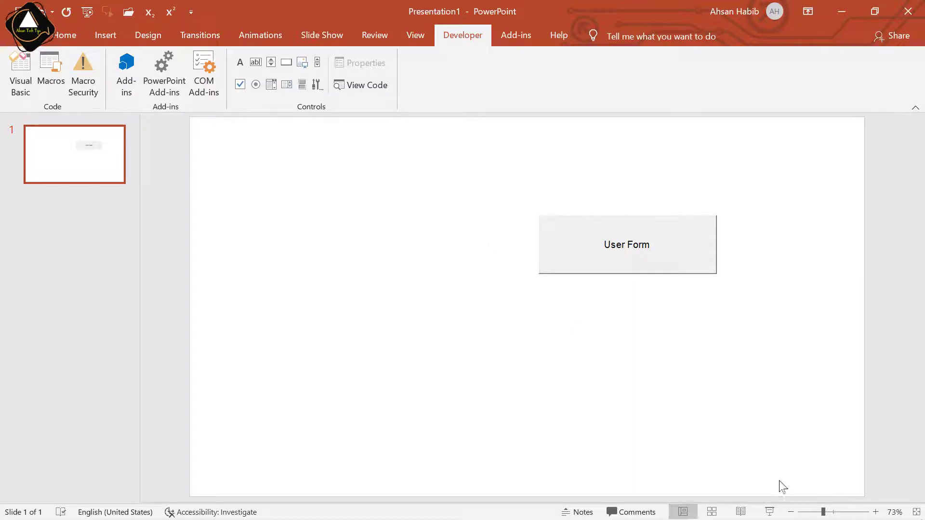
Step: Run the slide show, click User Form, and drag the opened UserForm1 window around the slide
{"action": "left_click", "coordinate": [769, 512]}
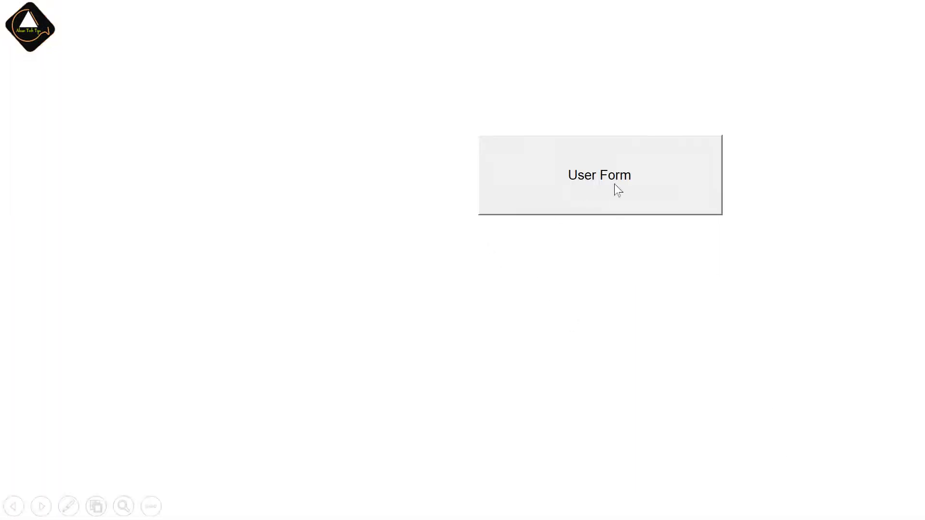
{"action": "left_click", "coordinate": [633, 189]}
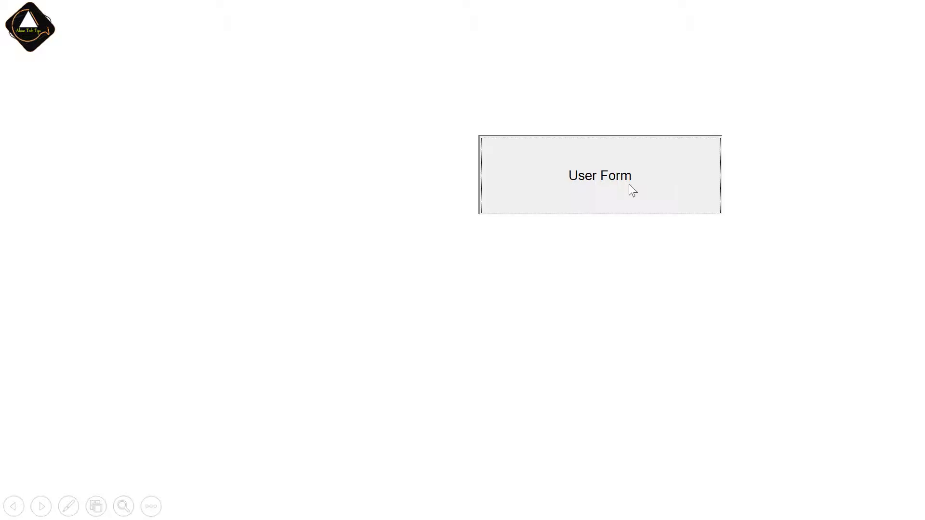
{"action": "mouse_move", "coordinate": [437, 158]}
{"action": "left_mouse_down"}
{"action": "mouse_move", "coordinate": [288, 228]}
{"action": "mouse_move", "coordinate": [419, 143]}
{"action": "left_mouse_up"}
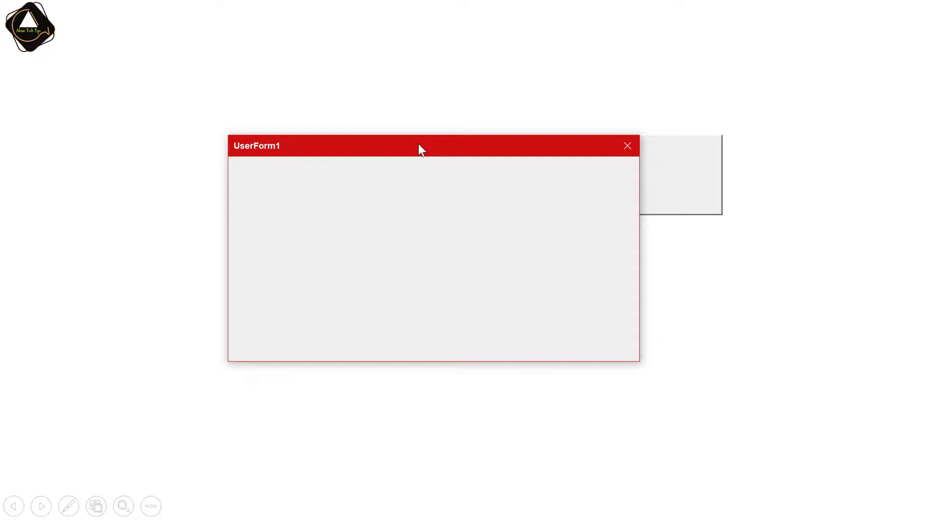
{"action": "left_click_drag", "start_coordinate": [419, 144], "coordinate": [213, 35]}
{"action": "mouse_move", "coordinate": [183, 45]}
{"action": "left_mouse_down"}
{"action": "mouse_move", "coordinate": [308, 46]}
{"action": "mouse_move", "coordinate": [341, 230]}
{"action": "mouse_move", "coordinate": [279, 76]}
{"action": "mouse_move", "coordinate": [418, 137]}
{"action": "left_mouse_up"}
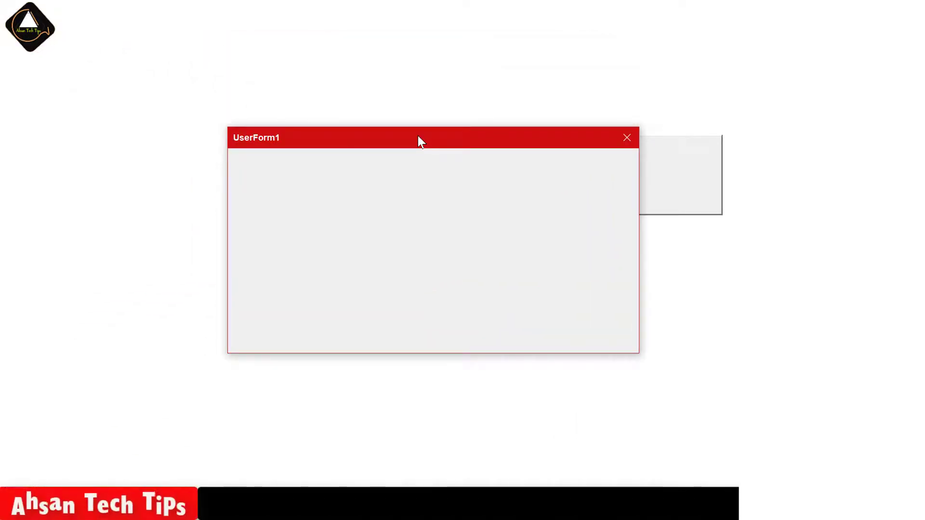
{"action": "mouse_move", "coordinate": [419, 137]}
{"action": "left_mouse_down"}
{"action": "mouse_move", "coordinate": [382, 136]}
{"action": "mouse_move", "coordinate": [324, 37]}
{"action": "mouse_move", "coordinate": [613, 58]}
{"action": "mouse_move", "coordinate": [605, 178]}
{"action": "mouse_move", "coordinate": [279, 199]}
{"action": "mouse_move", "coordinate": [238, 168]}
{"action": "mouse_move", "coordinate": [311, 132]}
{"action": "left_mouse_up"}
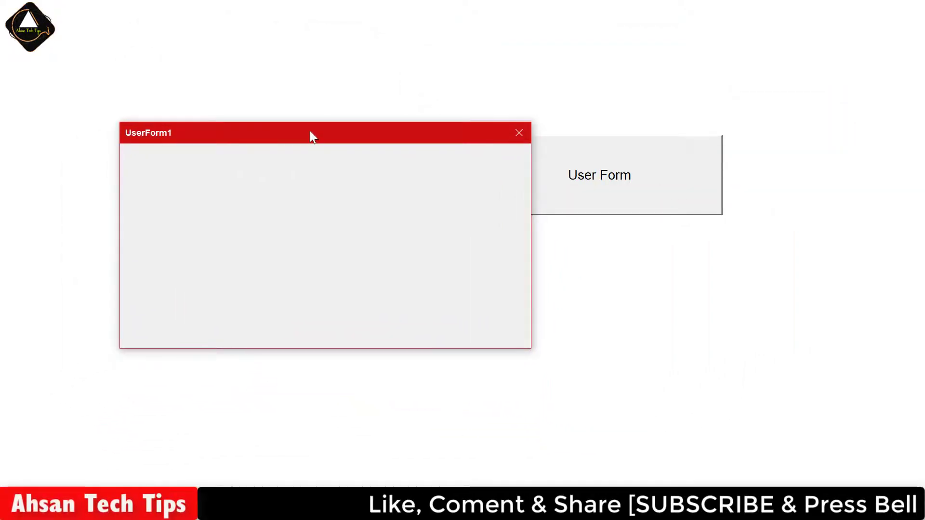